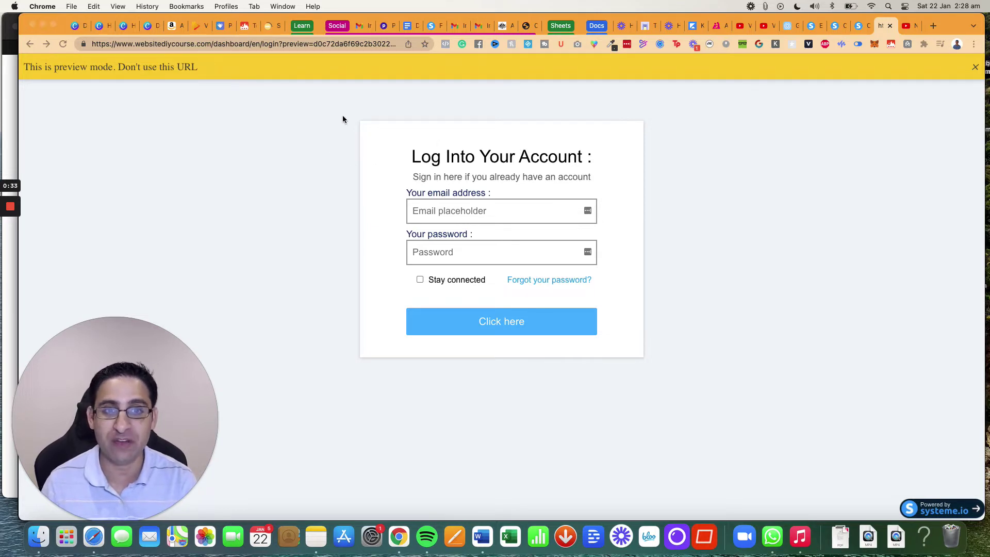
# - Switch to the custom domains tab to reach the branded login page editor
pyautogui.click(860, 26)
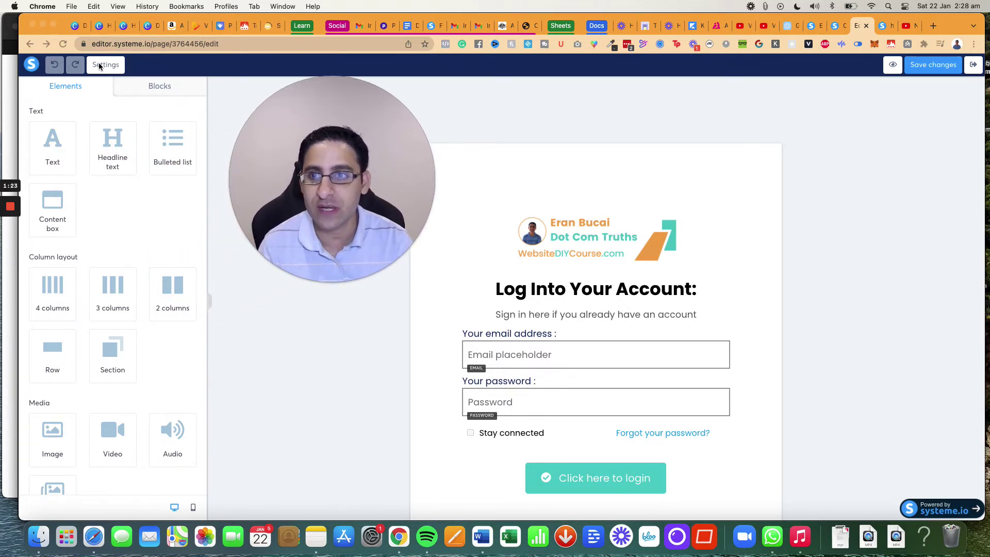
# - Show Page settings (title Login, Poppins size 18, bold headings) and compare with the preview
pyautogui.click(98, 64)
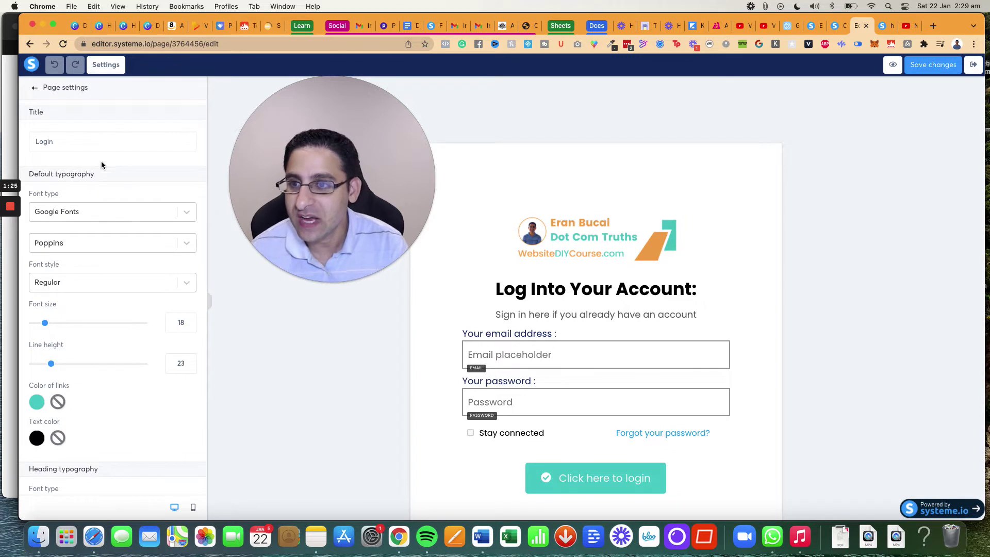
pyautogui.click(882, 26)
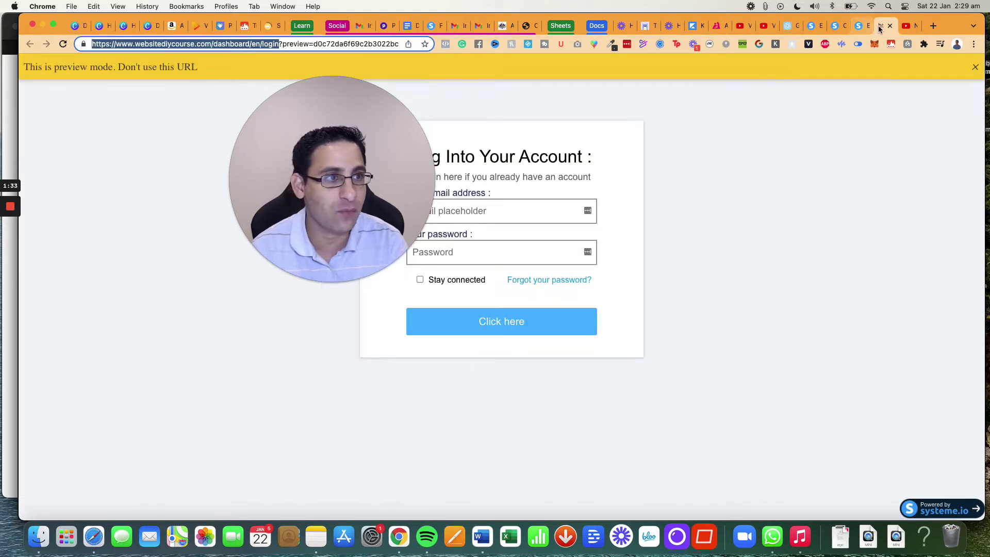
pyautogui.moveTo(872, 72)
pyautogui.mouseDown()
pyautogui.moveTo(812, 86)
pyautogui.moveTo(500, 97)
pyautogui.moveTo(140, 76)
pyautogui.mouseUp()
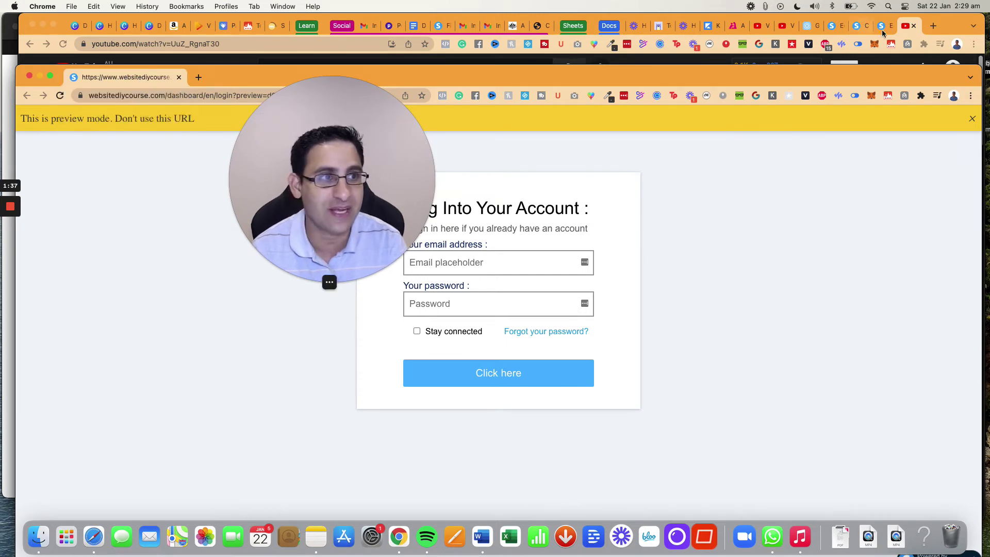
pyautogui.moveTo(162, 65); pyautogui.dragTo(862, 30)
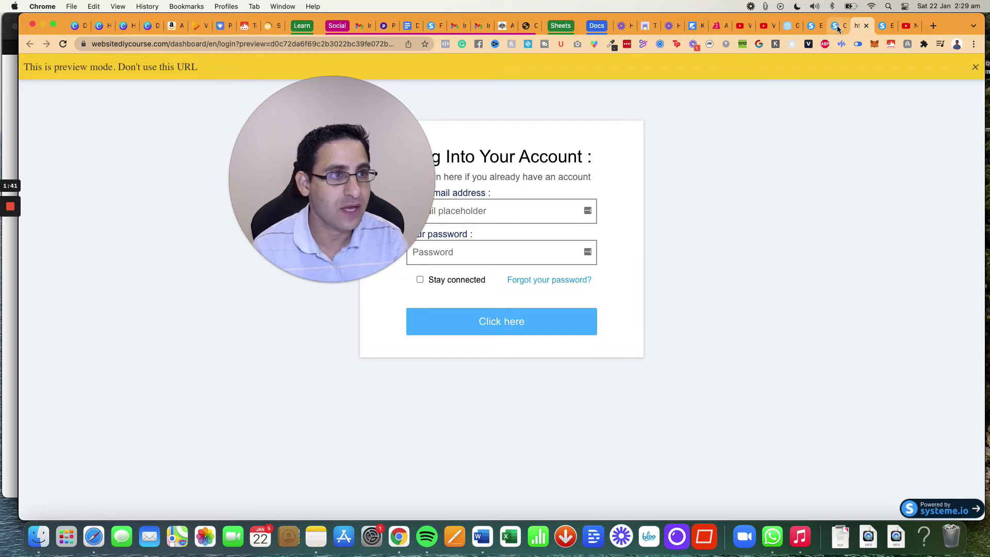
pyautogui.click(837, 26)
pyautogui.click(878, 27)
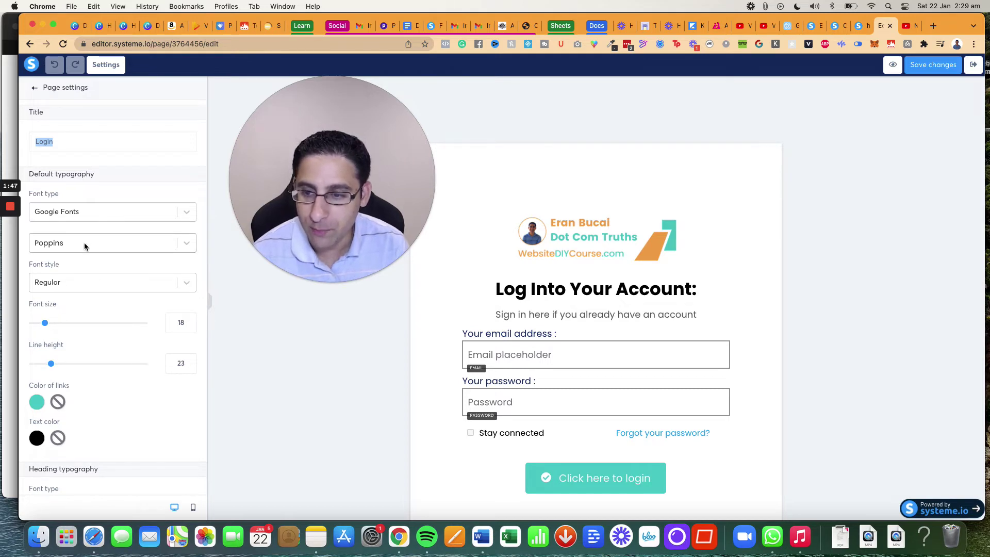
pyautogui.scroll(-4, 116, 256)
pyautogui.scroll(-5, 128, 289)
pyautogui.scroll(-2, 147, 255)
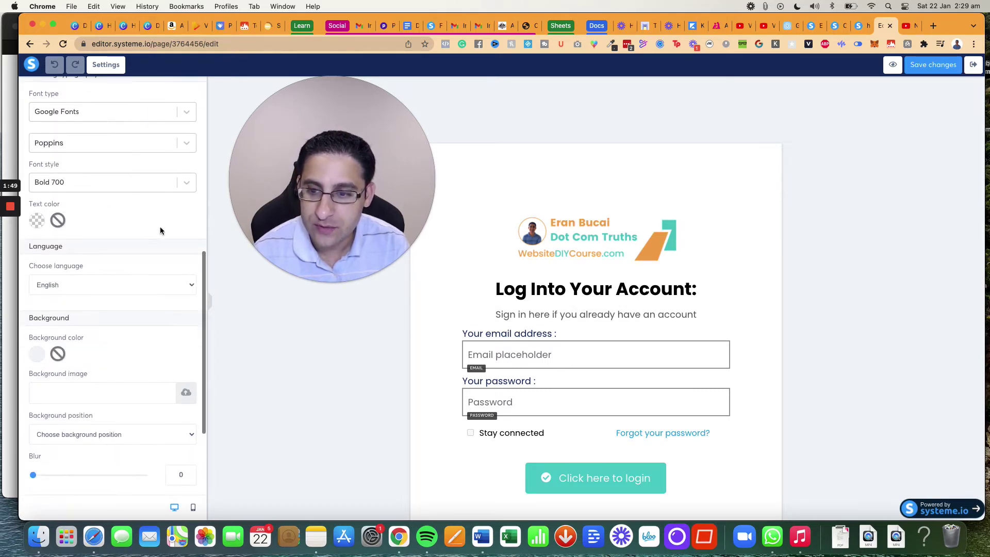
pyautogui.scroll(-4, 159, 228)
pyautogui.scroll(15, 160, 230)
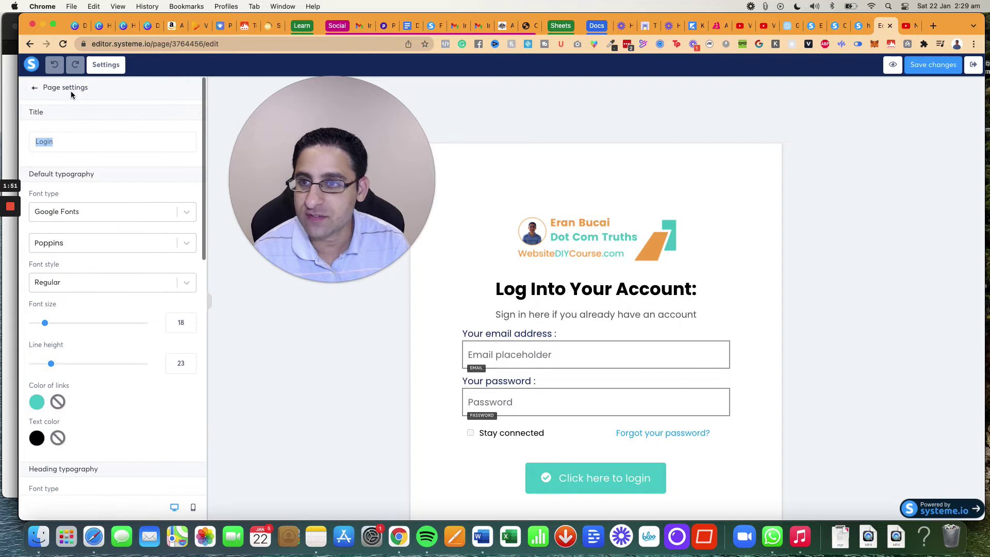
# - Select the login form section and check its Small content width
pyautogui.click(35, 91)
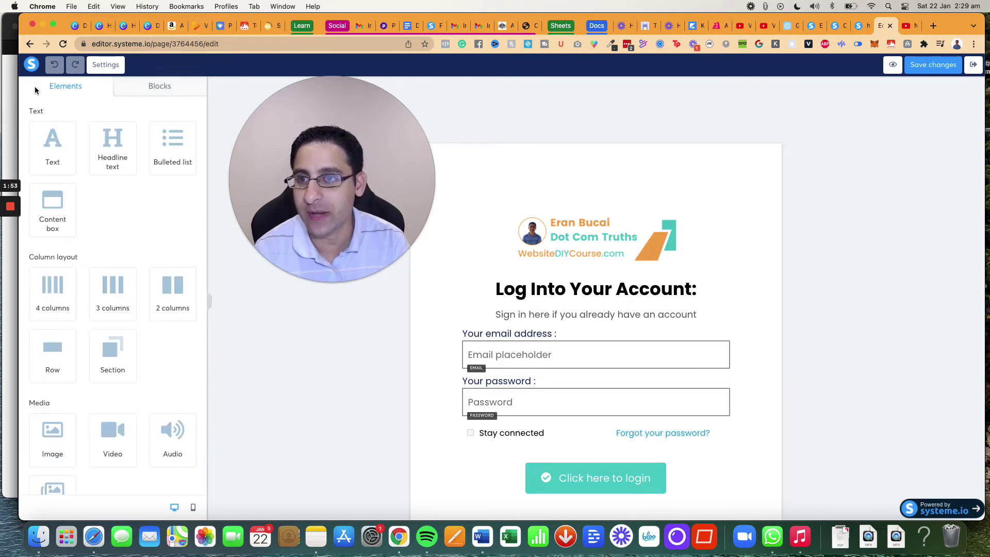
pyautogui.scroll(-4, 160, 250)
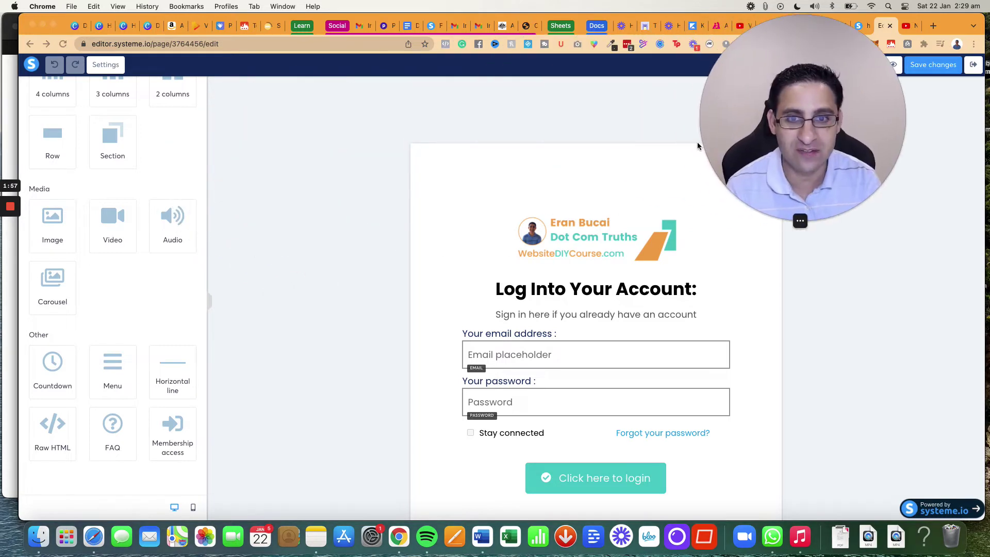
pyautogui.moveTo(302, 152)
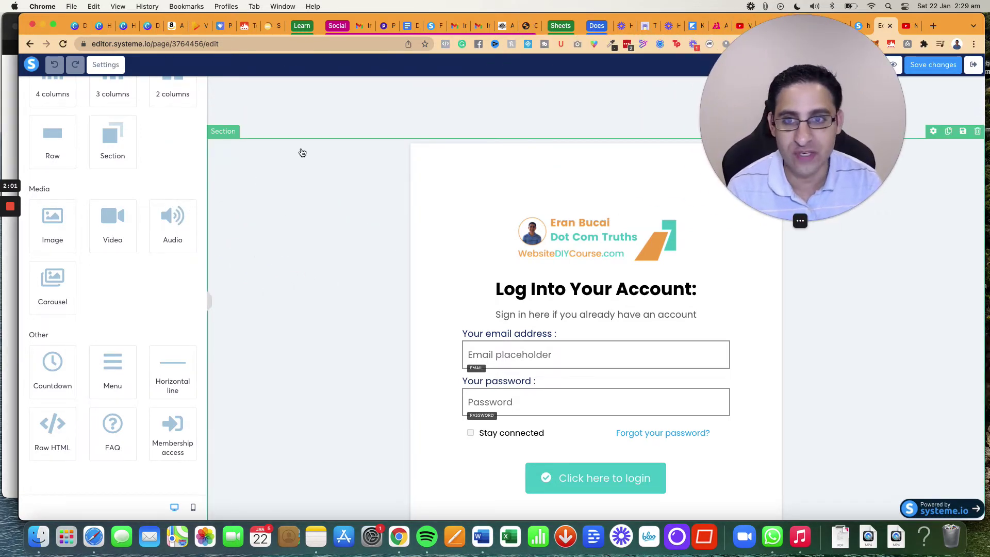
pyautogui.click(231, 142)
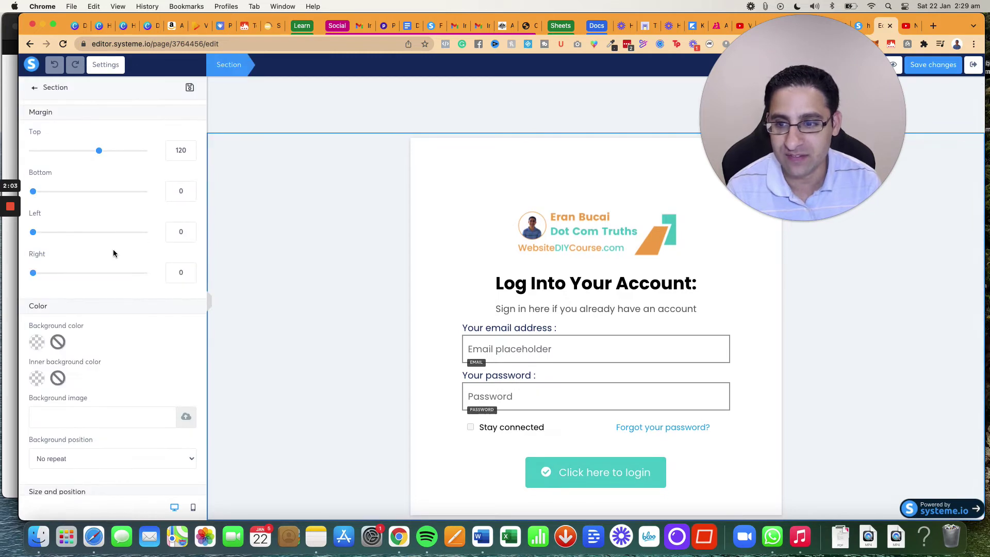
pyautogui.scroll(-3, 116, 251)
pyautogui.scroll(-3, 116, 252)
pyautogui.click(108, 267)
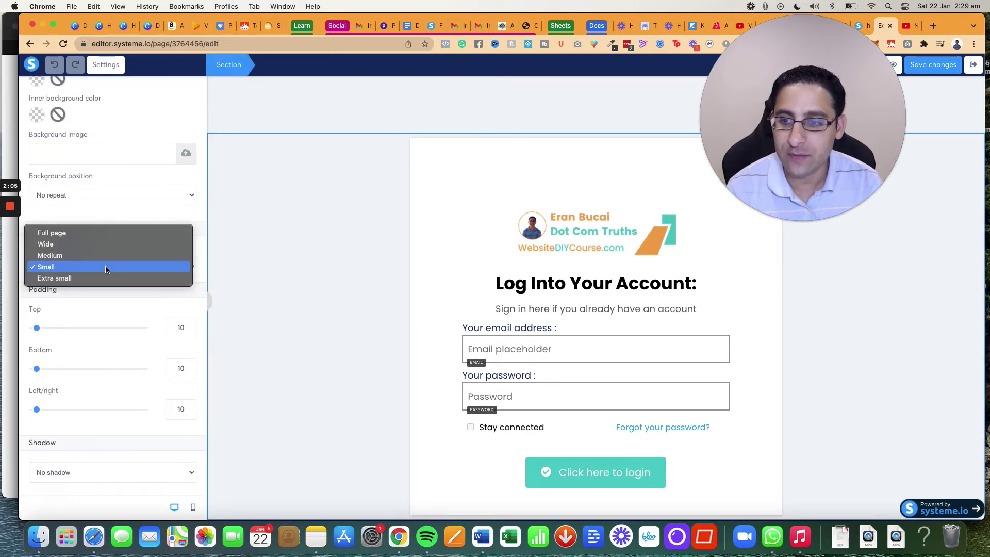
pyautogui.click(198, 226)
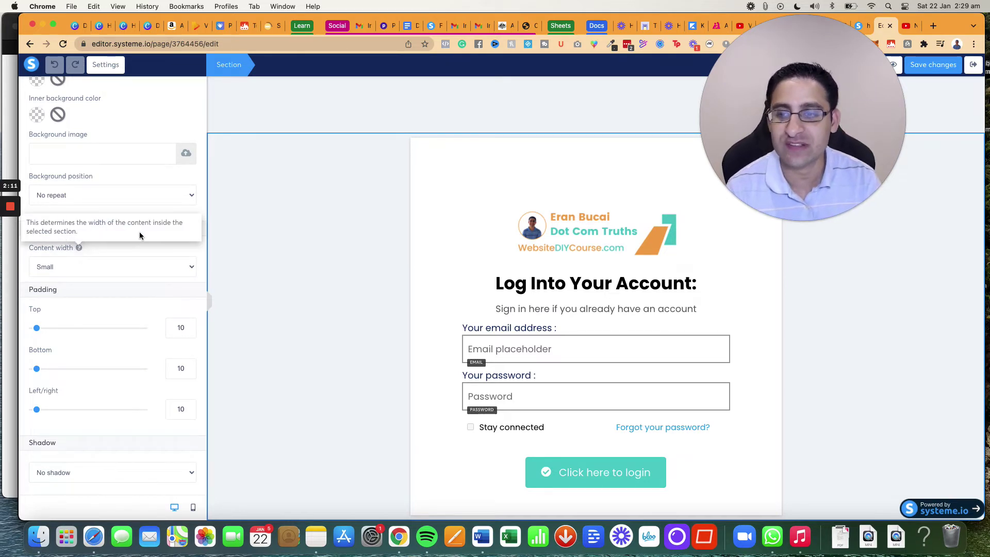
# - Try Extra small and Medium content widths, then settle back on Small
pyautogui.click(113, 269)
pyautogui.click(111, 279)
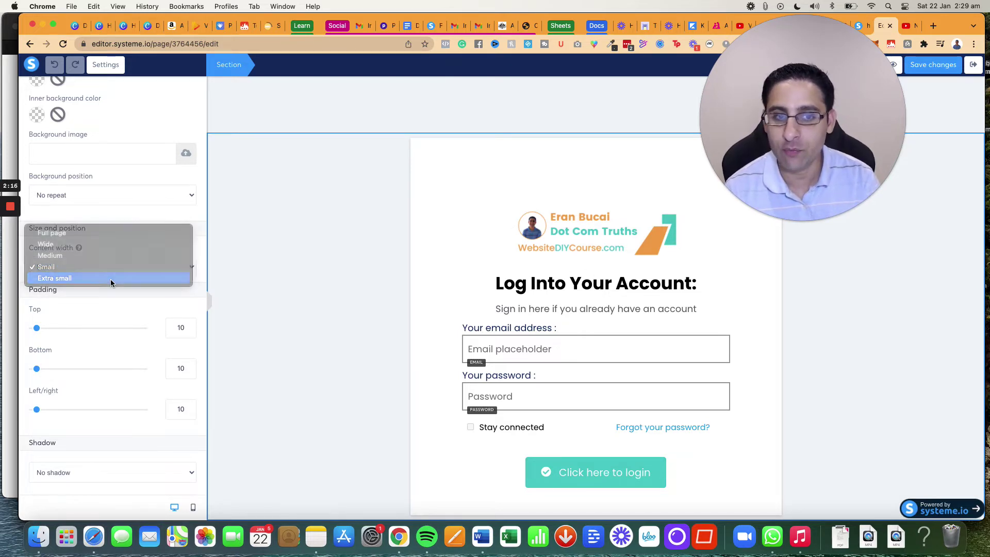
pyautogui.click(114, 264)
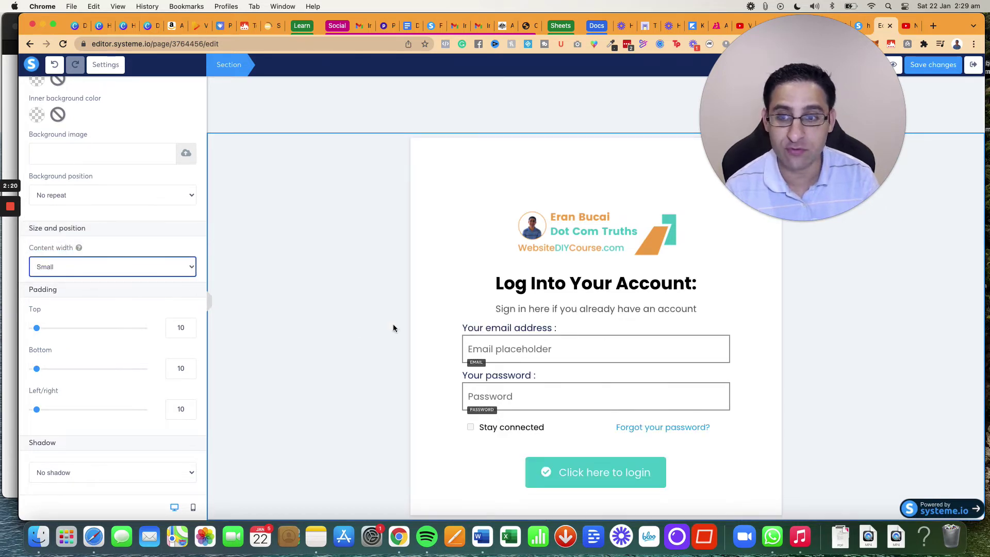
pyautogui.click(147, 268)
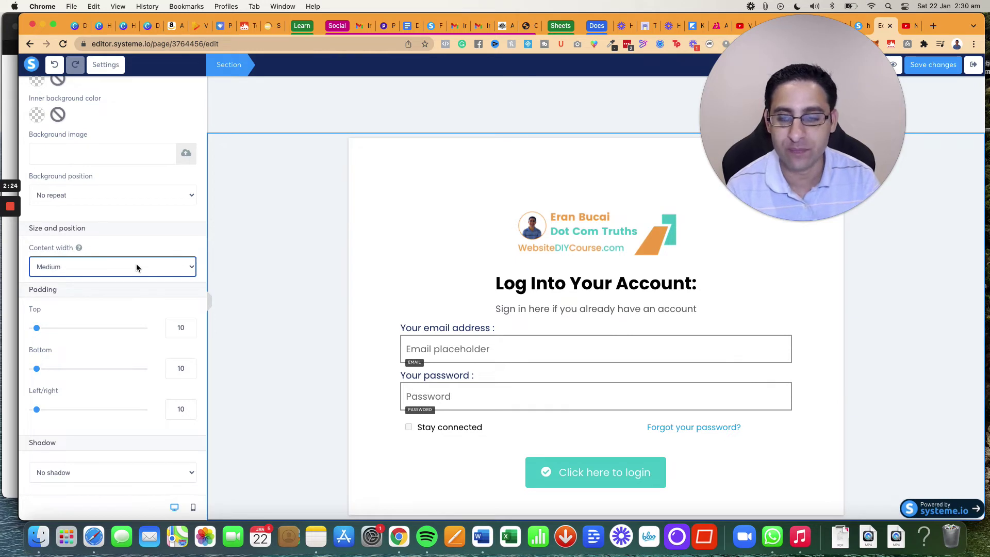
pyautogui.click(78, 266)
pyautogui.click(74, 277)
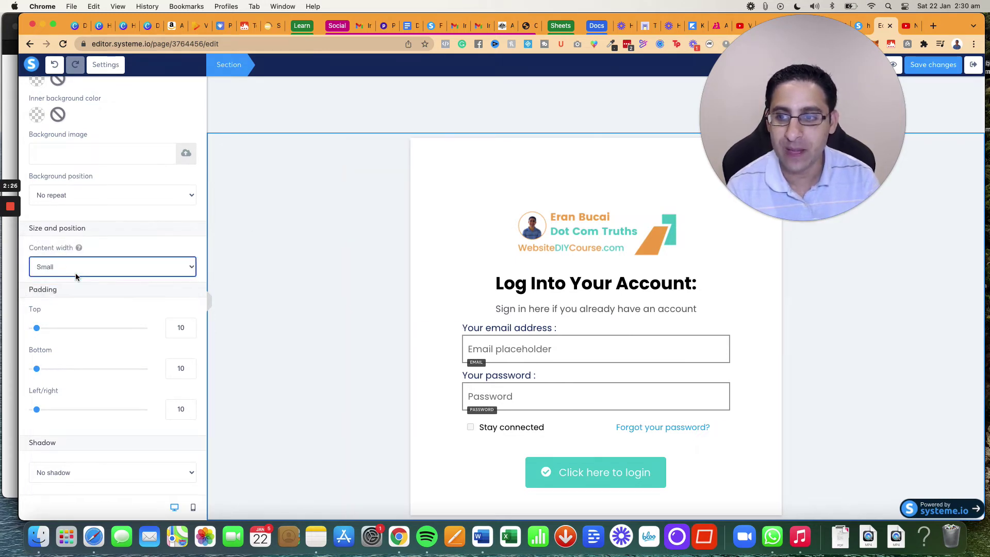
pyautogui.moveTo(796, 150); pyautogui.dragTo(409, 271)
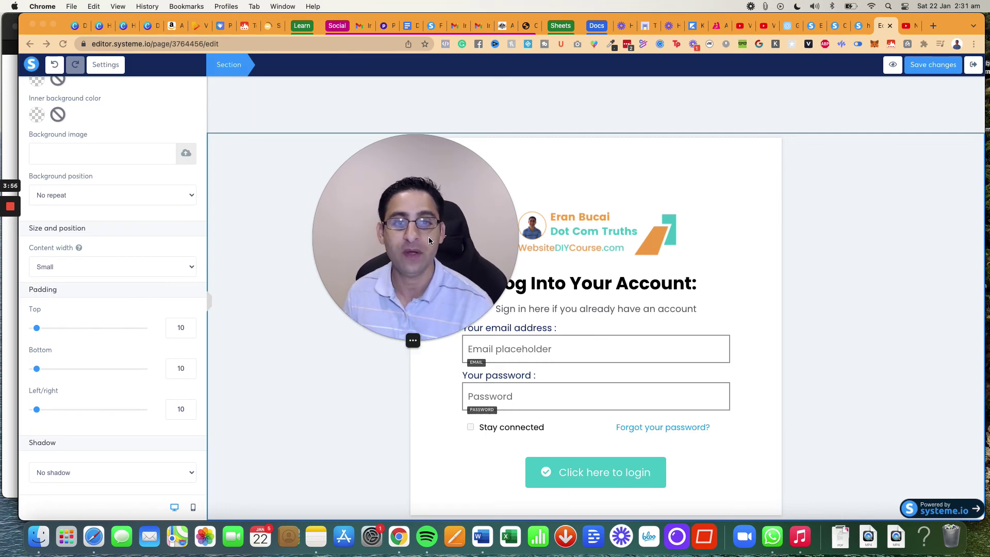
pyautogui.click(425, 238)
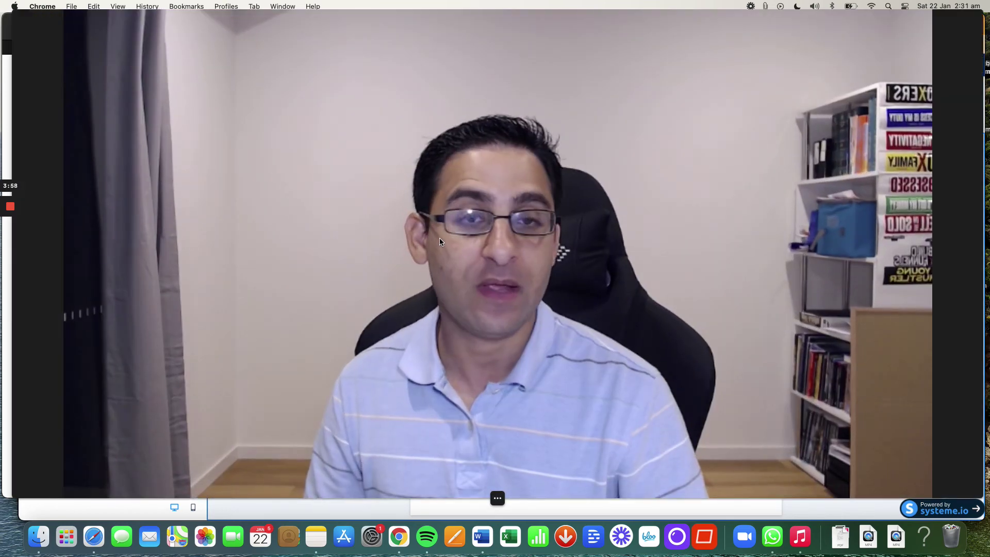